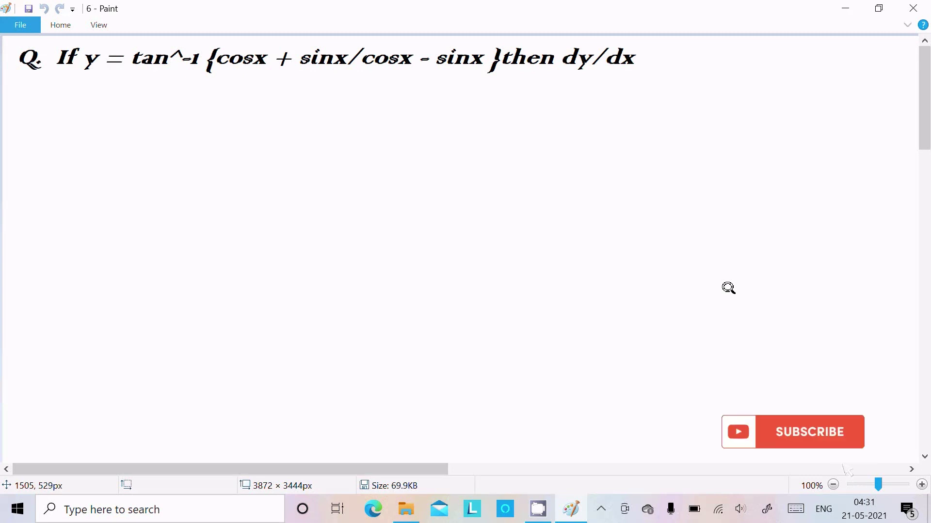
Handwrite the 'Ans' heading beneath the question and underline it
mouse_move(31, 99)
mouse_down()
mouse_move(34, 138)
mouse_move(91, 97)
mouse_up()
mouse_move(85, 130)
mouse_down()
mouse_move(29, 163)
mouse_move(38, 174)
mouse_up()
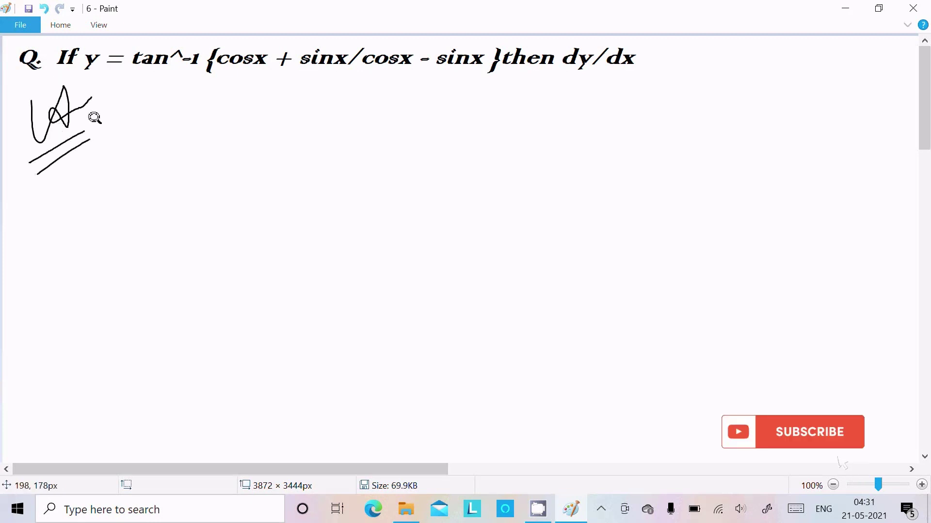
mouse_move(152, 80)
mouse_down()
mouse_move(135, 100)
mouse_move(175, 102)
mouse_move(183, 93)
mouse_move(197, 103)
mouse_move(200, 90)
mouse_move(223, 116)
mouse_up()
Write 'Given, y = tan⁻¹' on the line below the heading
drag(294, 100, 331, 106)
drag(322, 119, 386, 98)
mouse_move(379, 93)
mouse_down()
mouse_move(384, 112)
mouse_move(406, 93)
mouse_move(421, 109)
mouse_up()
drag(433, 77, 466, 137)
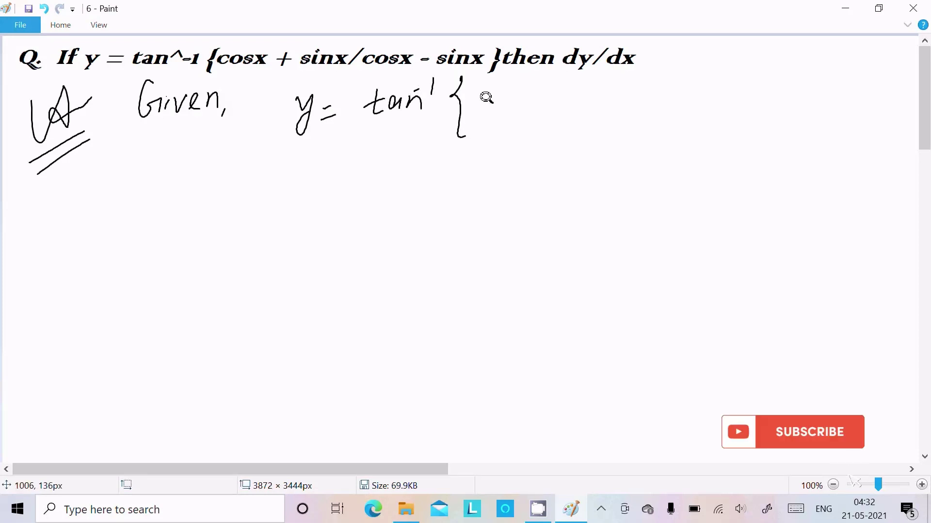
Write the fraction {(cosx + sinx)/(cosx − sinx)}, close its brace, and draw a tall side brace
mouse_move(506, 85)
mouse_down()
mouse_move(505, 101)
mouse_move(546, 87)
mouse_move(543, 99)
mouse_up()
drag(558, 93, 575, 91)
mouse_move(567, 85)
mouse_down()
mouse_move(621, 90)
mouse_move(645, 83)
mouse_up()
drag(495, 116, 661, 103)
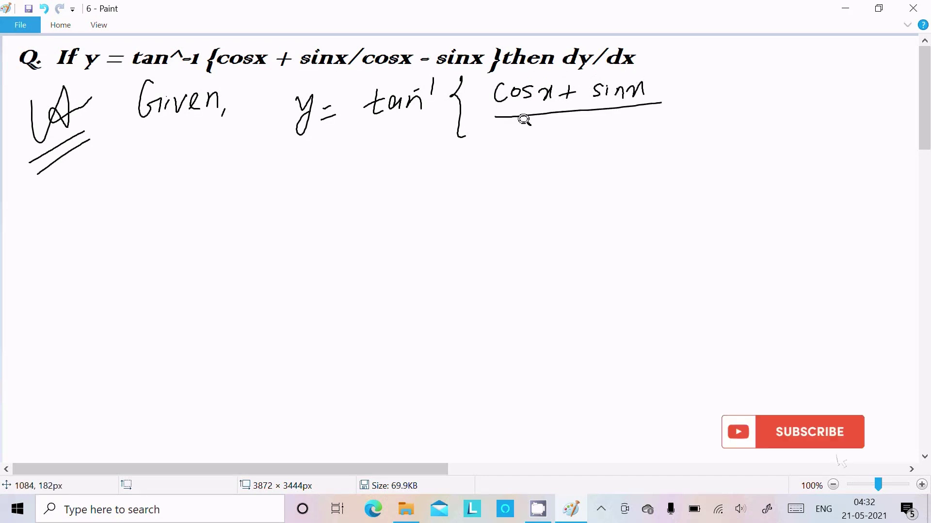
mouse_move(518, 129)
mouse_down()
mouse_move(510, 139)
mouse_move(537, 140)
mouse_up()
mouse_move(549, 141)
mouse_down()
mouse_move(558, 121)
mouse_move(651, 130)
mouse_up()
drag(673, 73, 670, 151)
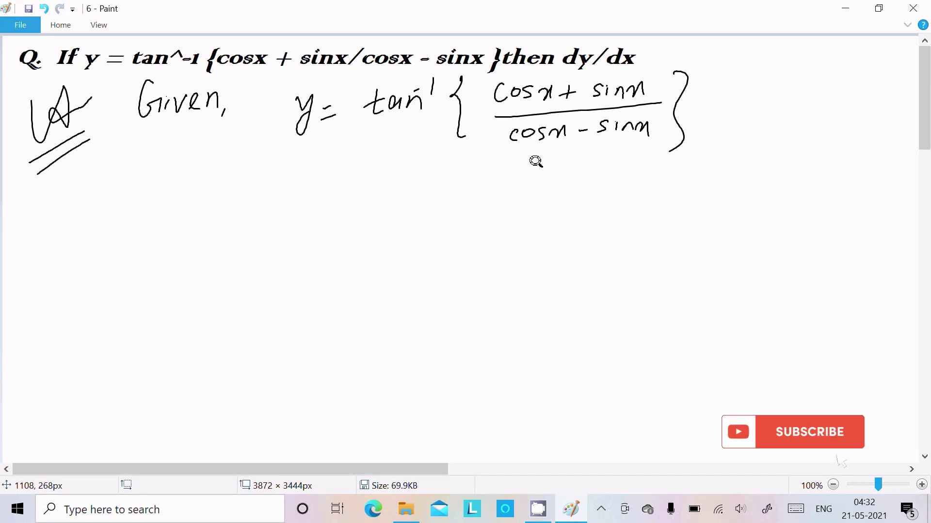
mouse_move(731, 42)
mouse_down()
mouse_move(715, 131)
mouse_move(719, 209)
mouse_up()
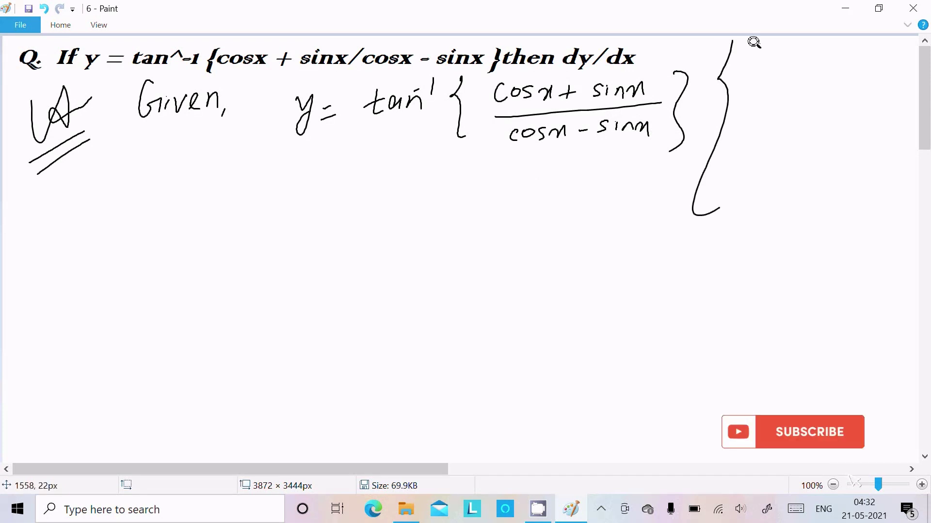
Write the side note tan⁻¹(tan x) = x at the top right
mouse_move(758, 43)
mouse_down()
mouse_move(757, 60)
mouse_move(781, 65)
mouse_move(795, 48)
mouse_move(831, 56)
mouse_move(846, 47)
mouse_up()
click(767, 48)
mouse_move(850, 54)
mouse_down()
mouse_move(855, 62)
mouse_move(895, 54)
mouse_up()
drag(887, 61, 896, 60)
drag(899, 55, 915, 63)
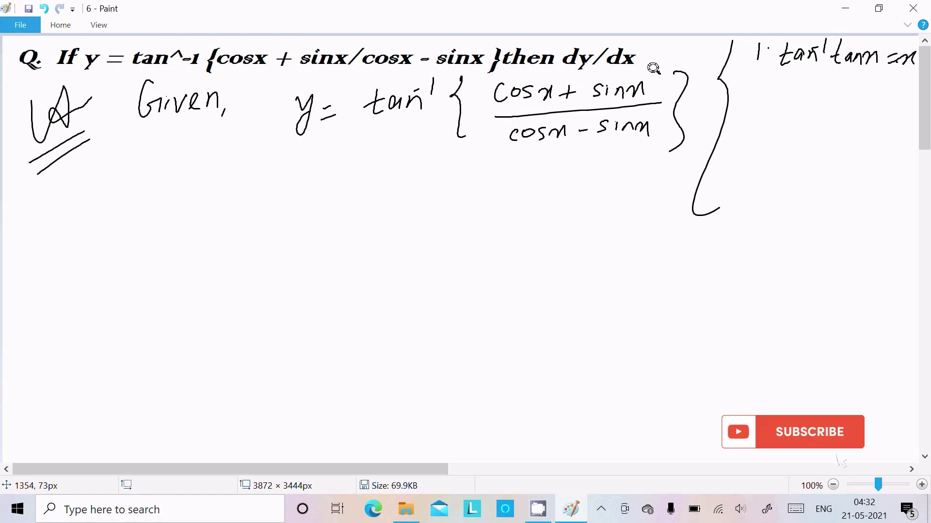
Tick the numerator cos x + sin x, underline the denominator, and undo a stray stroke
drag(654, 73, 673, 67)
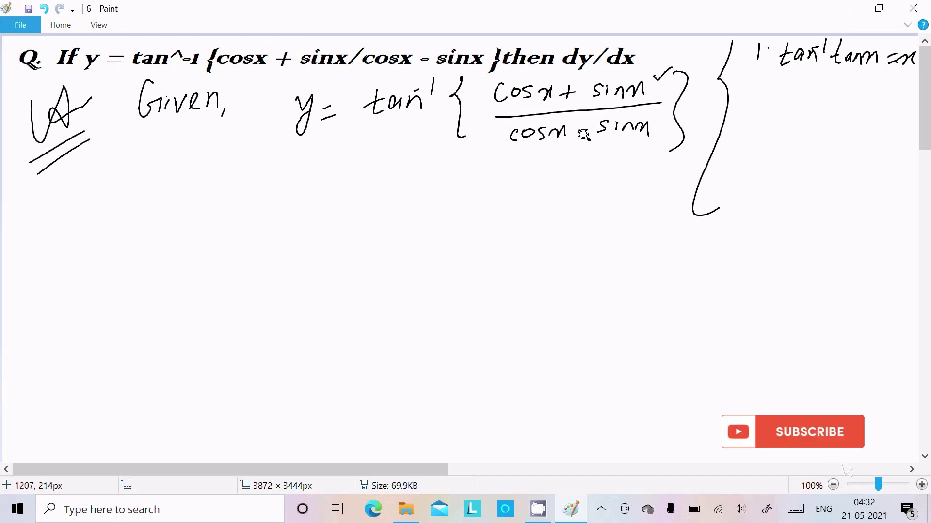
drag(516, 145, 610, 144)
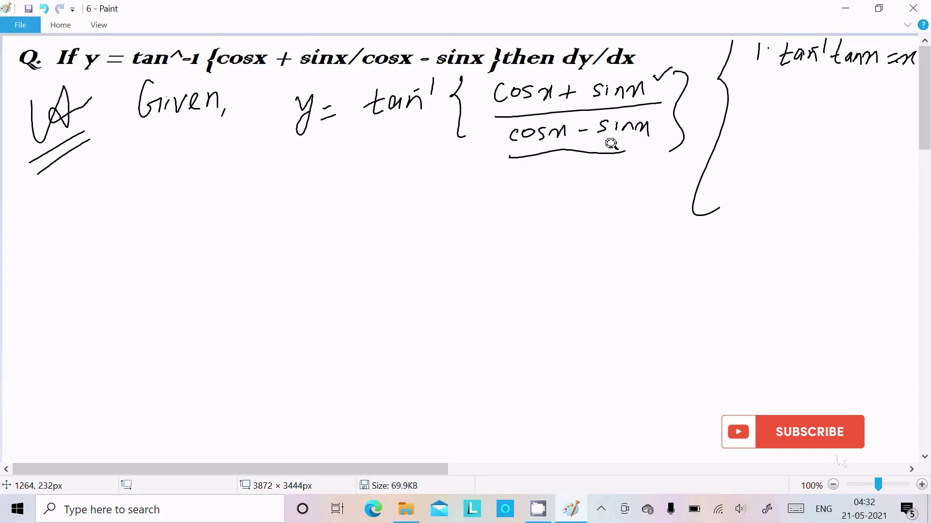
mouse_move(202, 170)
mouse_down()
mouse_move(223, 187)
mouse_move(208, 167)
mouse_up()
click(44, 9)
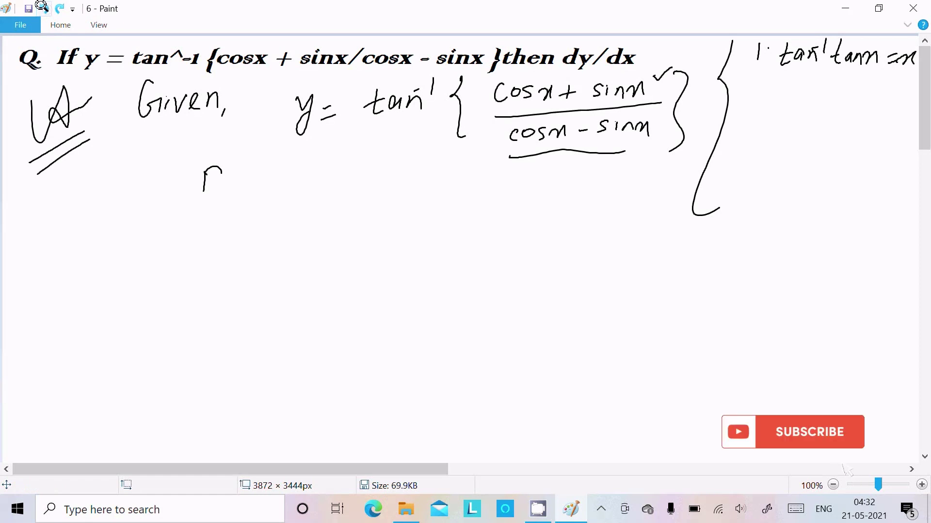
Undo another stray stroke and write 'Dividing with cosx' under the given line
click(43, 9)
mouse_move(204, 169)
mouse_down()
mouse_move(233, 164)
mouse_move(259, 171)
mouse_move(268, 160)
mouse_move(284, 177)
mouse_move(296, 162)
mouse_move(335, 178)
mouse_move(353, 165)
mouse_move(359, 174)
mouse_move(367, 160)
mouse_move(370, 180)
mouse_move(378, 161)
mouse_move(380, 184)
mouse_up()
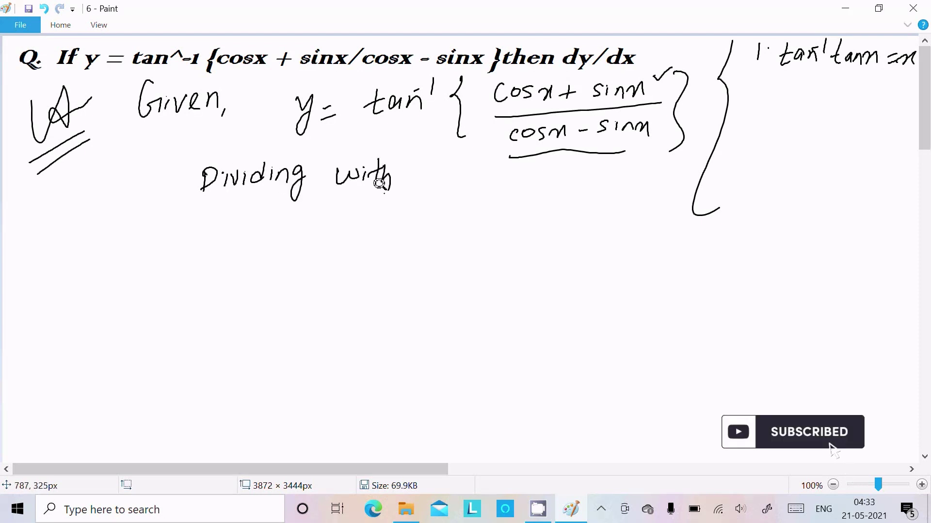
mouse_move(439, 168)
mouse_down()
mouse_move(433, 177)
mouse_move(484, 179)
mouse_up()
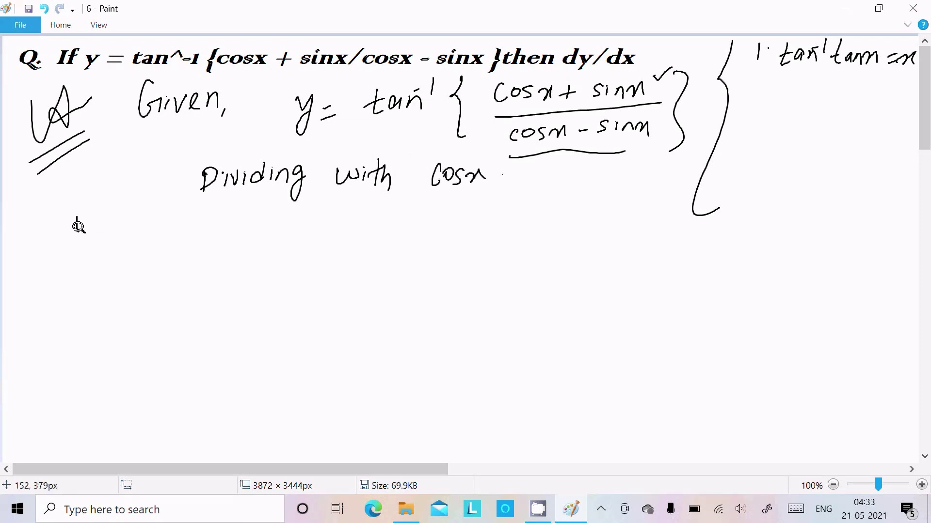
Start the rewritten line with y = tan⁻¹
mouse_move(77, 222)
mouse_down()
mouse_move(112, 230)
mouse_move(114, 249)
mouse_up()
drag(157, 217, 163, 239)
mouse_move(145, 235)
mouse_down()
mouse_move(156, 218)
mouse_move(196, 236)
mouse_up()
mouse_move(203, 206)
mouse_down()
mouse_move(233, 208)
mouse_move(254, 289)
mouse_up()
Write the numerator cosx/cosx + sinx/cosx above a main fraction bar
drag(297, 202, 293, 220)
drag(304, 209, 307, 216)
drag(317, 208, 314, 221)
drag(322, 212, 343, 222)
mouse_move(310, 237)
mouse_down()
mouse_move(305, 247)
mouse_move(357, 229)
mouse_move(359, 239)
mouse_up()
mouse_move(376, 216)
mouse_down()
mouse_move(375, 227)
mouse_move(384, 221)
mouse_up()
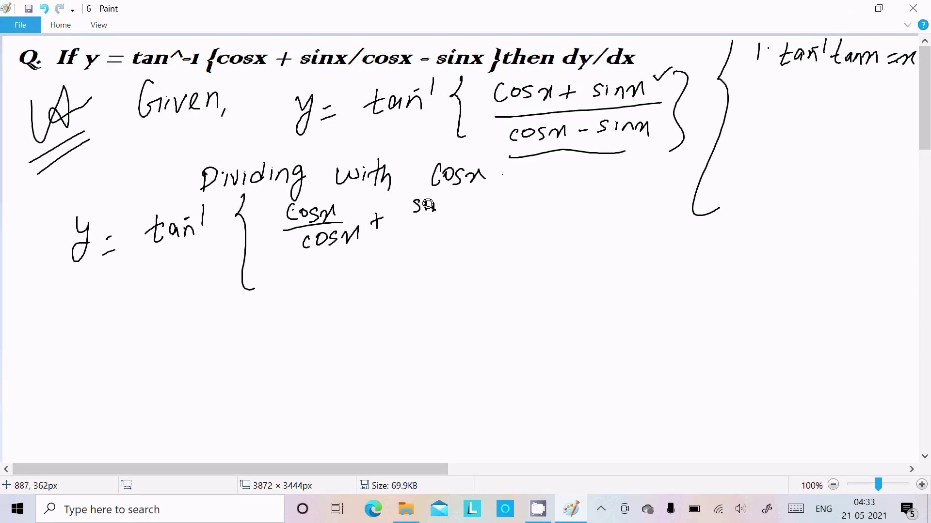
drag(442, 203, 469, 210)
mouse_move(435, 225)
mouse_down()
mouse_move(431, 236)
mouse_move(442, 228)
mouse_move(451, 237)
mouse_move(478, 233)
mouse_up()
drag(280, 263, 483, 234)
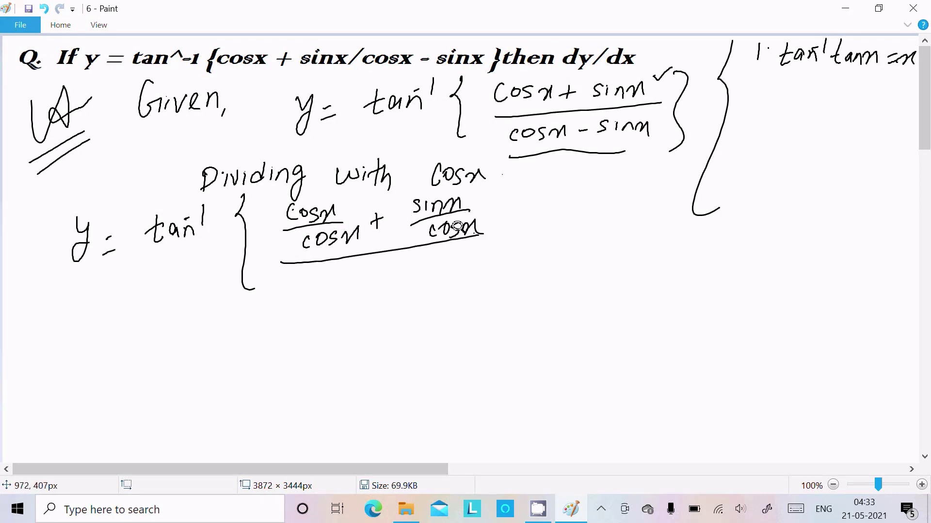
Write the denominator cosx/cosx − sinx/cosx and close the brace
mouse_move(308, 277)
mouse_down()
mouse_move(324, 265)
mouse_move(339, 264)
mouse_move(334, 276)
mouse_move(369, 281)
mouse_up()
mouse_move(298, 298)
mouse_down()
mouse_move(368, 285)
mouse_move(327, 306)
mouse_move(341, 296)
mouse_up()
drag(354, 294, 349, 298)
drag(399, 280, 487, 257)
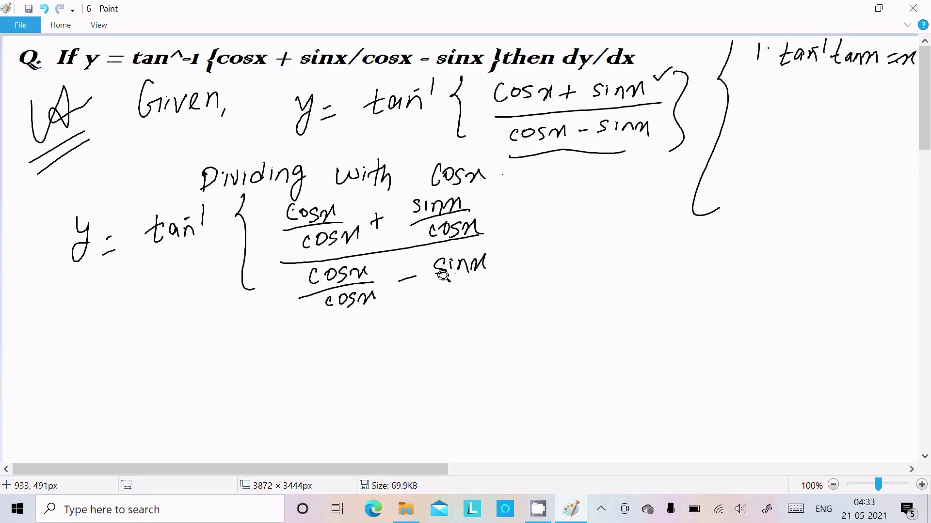
mouse_move(432, 287)
mouse_down()
mouse_move(485, 268)
mouse_move(454, 284)
mouse_move(484, 288)
mouse_move(509, 275)
mouse_up()
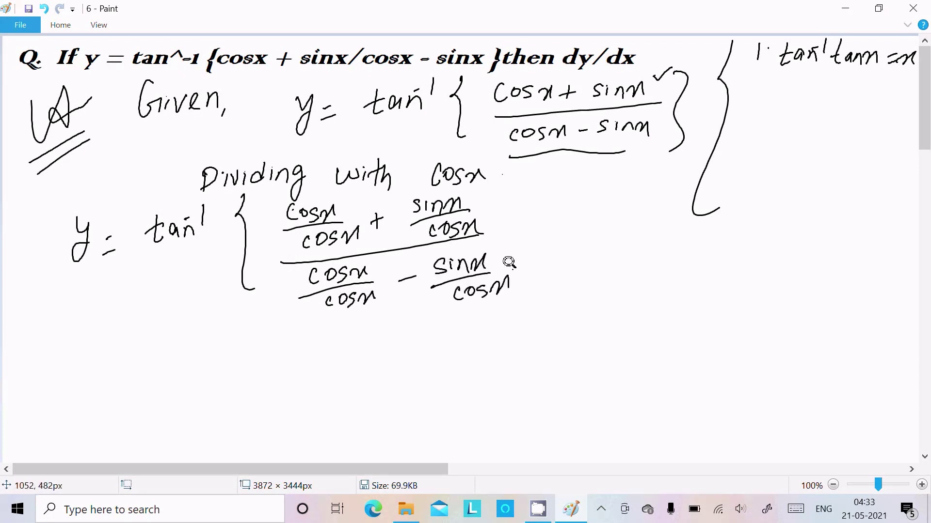
drag(520, 188, 532, 294)
Cross out the cosx/cosx terms and mark them as 1
drag(319, 319, 367, 266)
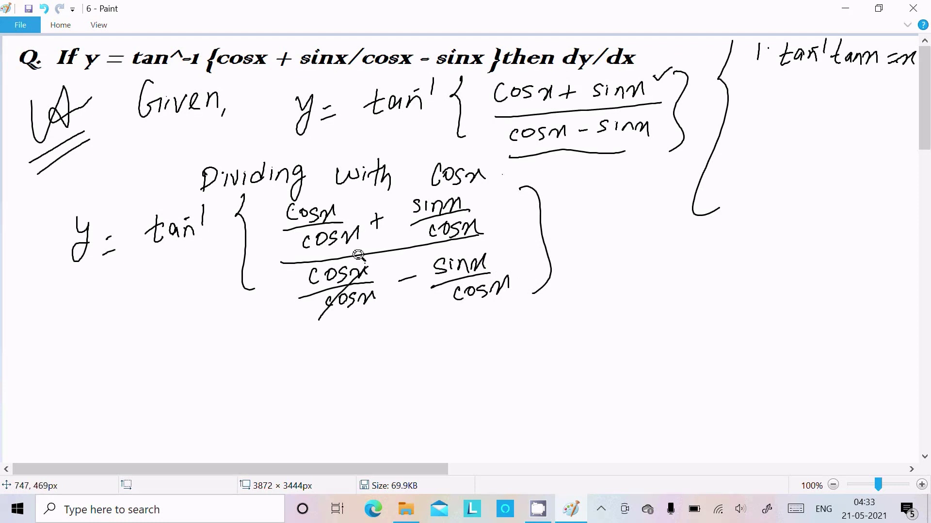
drag(303, 246, 360, 203)
drag(275, 213, 274, 222)
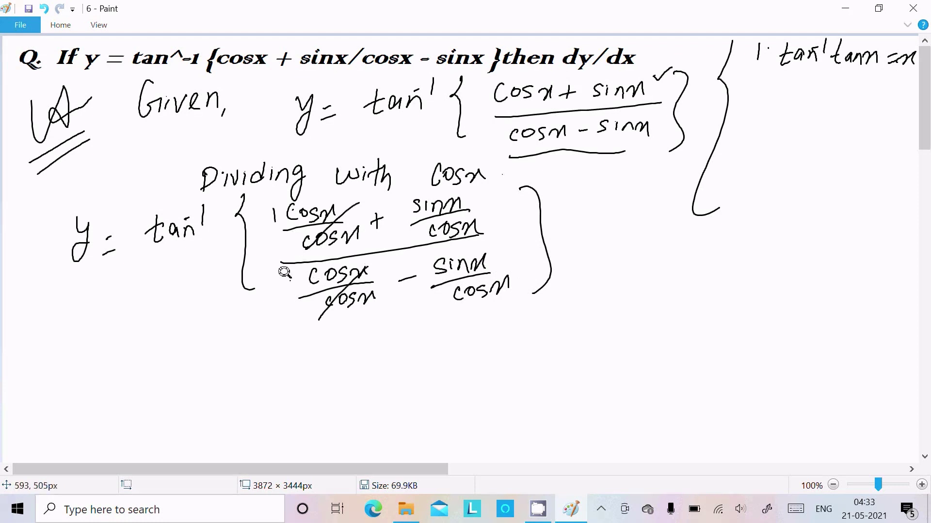
drag(290, 272, 291, 286)
Write y = tan⁻¹{(1 + tanx)/(1 − tanx)} on the next line
mouse_move(128, 356)
mouse_down()
mouse_move(137, 388)
mouse_move(180, 359)
mouse_move(181, 369)
mouse_up()
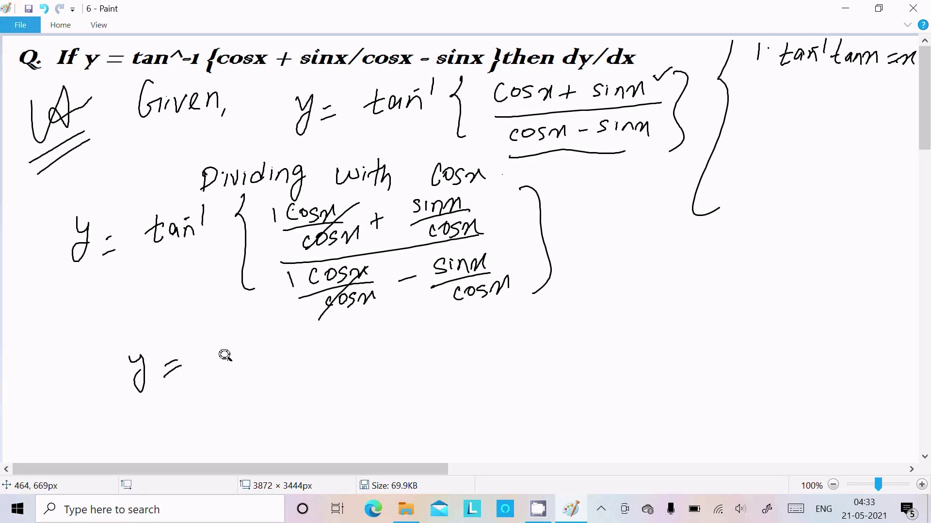
mouse_move(228, 340)
mouse_down()
mouse_move(239, 363)
mouse_move(238, 354)
mouse_move(262, 361)
mouse_move(285, 330)
mouse_move(323, 380)
mouse_up()
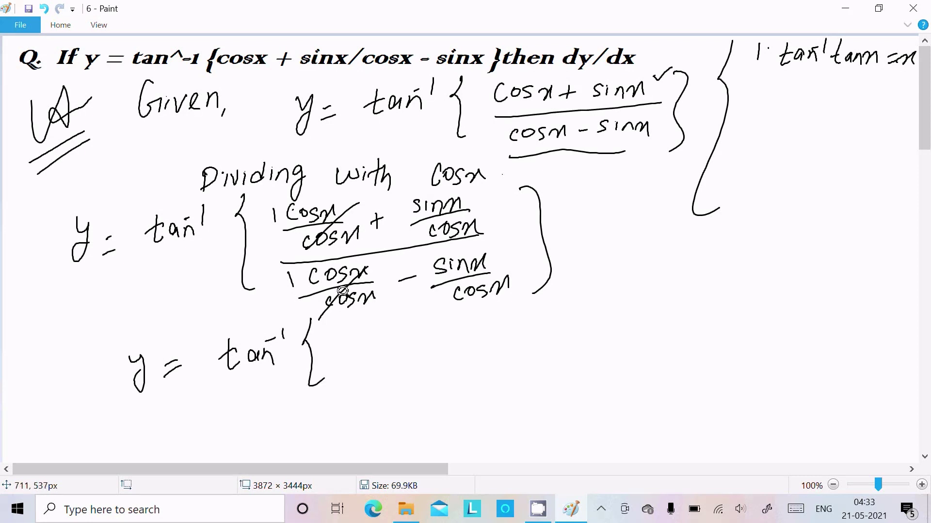
mouse_move(348, 331)
mouse_down()
mouse_move(349, 349)
mouse_move(381, 340)
mouse_up()
drag(372, 334, 424, 335)
mouse_move(421, 323)
mouse_down()
mouse_move(403, 325)
mouse_move(463, 318)
mouse_up()
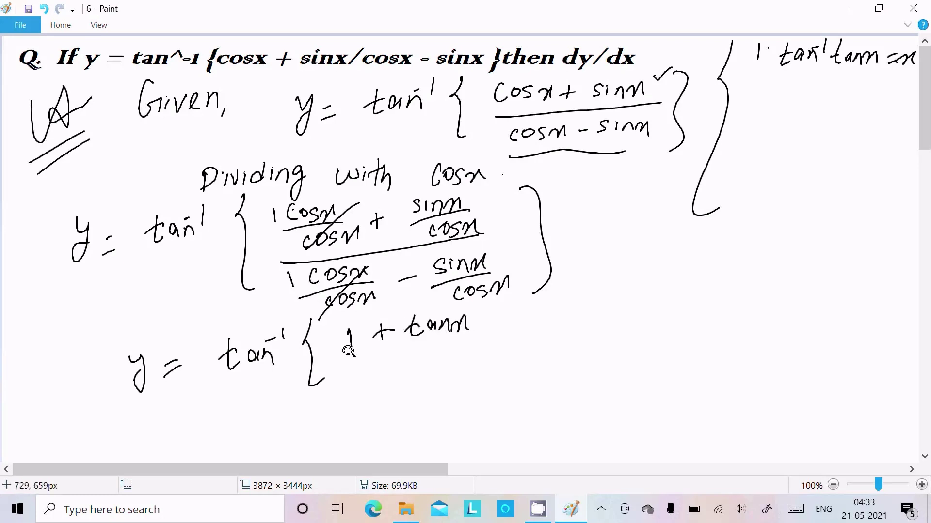
drag(339, 360, 477, 334)
mouse_move(371, 370)
mouse_down()
mouse_move(373, 391)
mouse_move(418, 371)
mouse_move(446, 372)
mouse_move(443, 361)
mouse_move(465, 364)
mouse_up()
drag(496, 306, 497, 362)
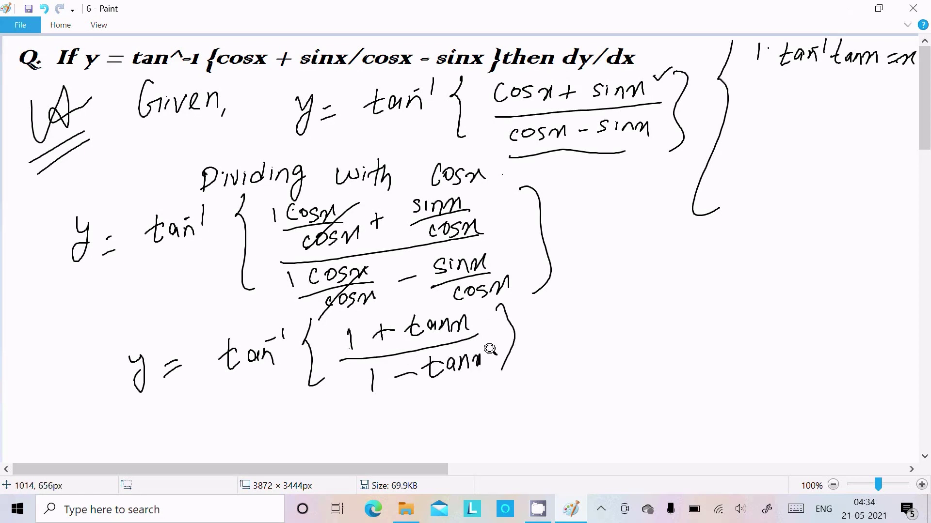
drag(924, 74, 925, 128)
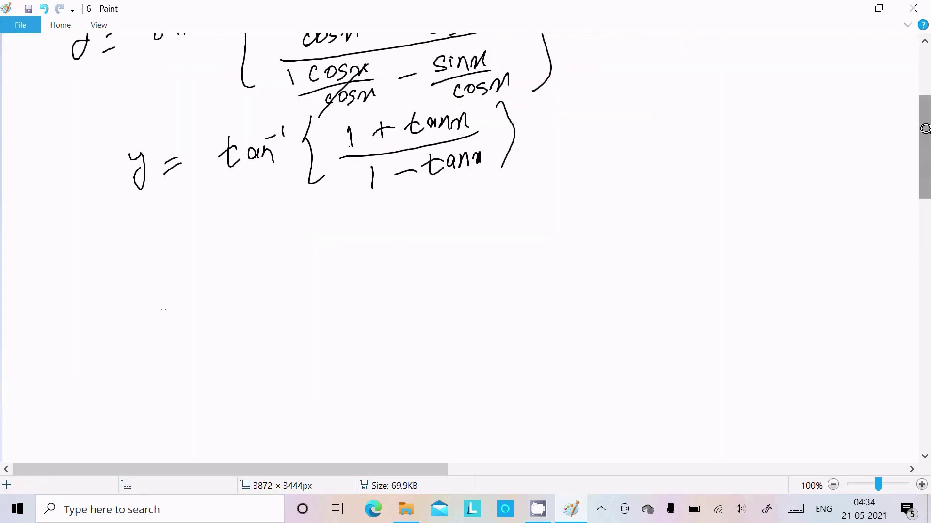
Write ⇒ y = tan⁻¹{(tan π/4 + tan x)/(1 − tan π/4 tan x)}, replacing 1 with tan π/4
mouse_move(59, 180)
mouse_down()
mouse_move(90, 173)
mouse_move(84, 189)
mouse_up()
mouse_move(534, 124)
mouse_down()
mouse_move(575, 111)
mouse_move(577, 128)
mouse_move(641, 108)
mouse_move(662, 121)
mouse_move(709, 70)
mouse_move(719, 86)
mouse_up()
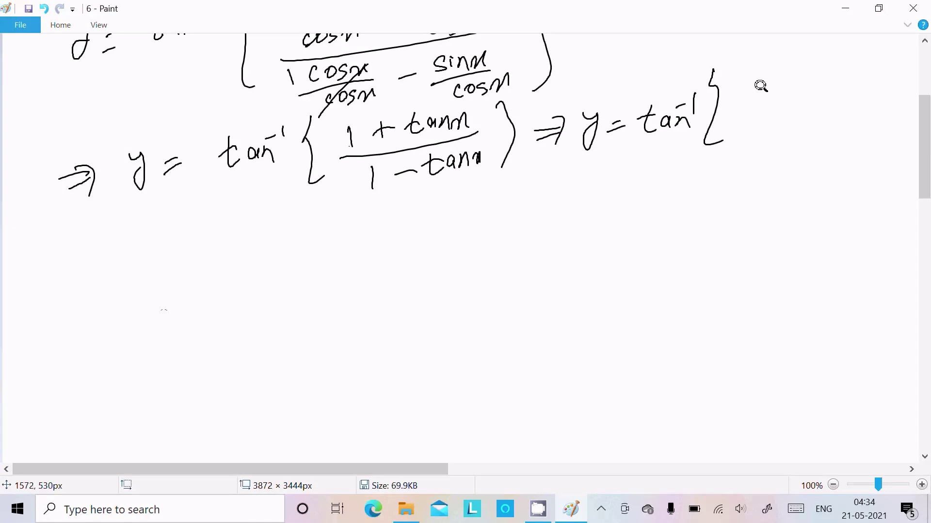
mouse_move(739, 78)
mouse_down()
mouse_move(740, 86)
mouse_move(788, 86)
mouse_up()
drag(803, 91, 819, 86)
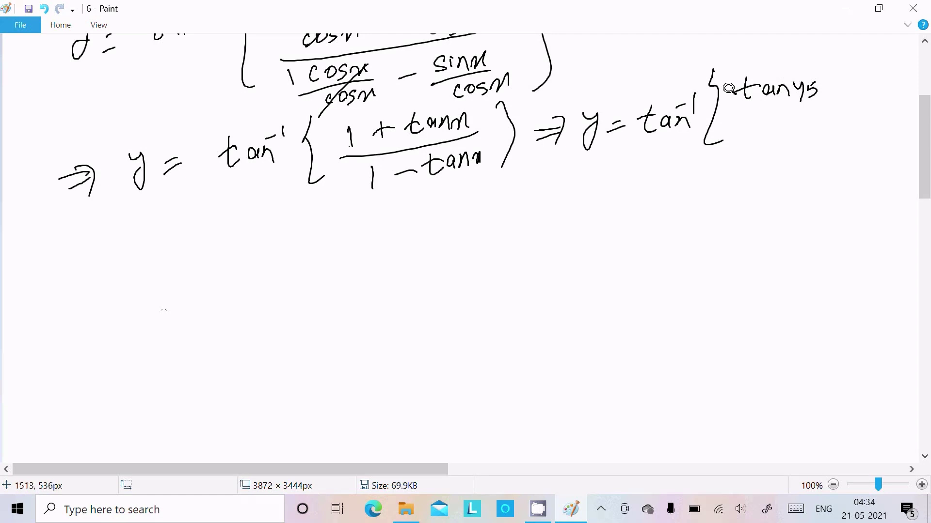
mouse_move(812, 83)
mouse_down()
mouse_move(838, 93)
mouse_move(844, 84)
mouse_move(898, 83)
mouse_up()
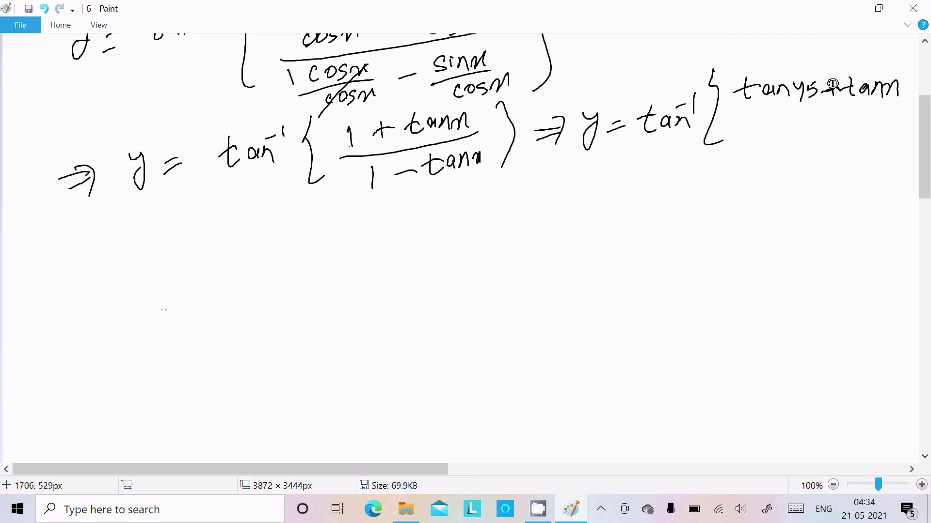
mouse_move(735, 113)
mouse_down()
mouse_move(882, 103)
mouse_move(747, 138)
mouse_move(778, 125)
mouse_move(798, 134)
mouse_move(819, 119)
mouse_move(824, 133)
mouse_move(843, 123)
mouse_up()
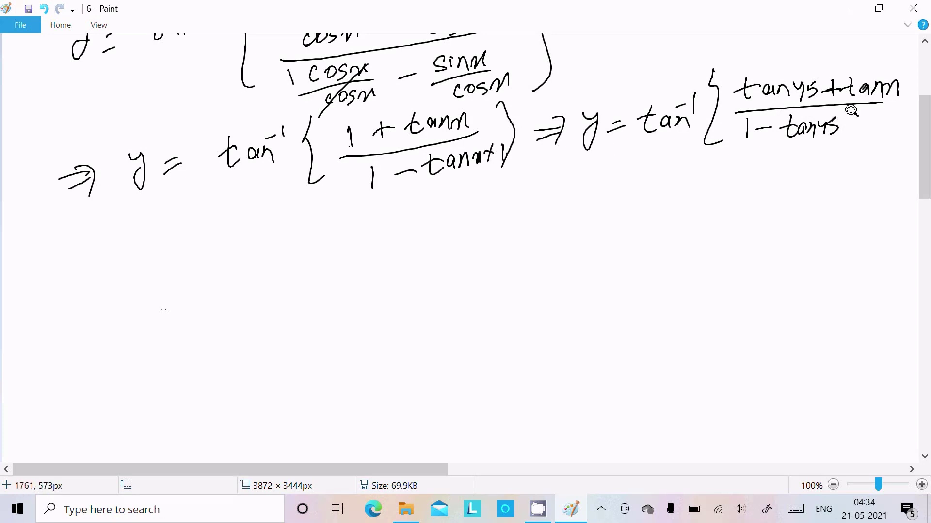
mouse_move(855, 113)
mouse_down()
mouse_move(853, 133)
mouse_move(865, 123)
mouse_up()
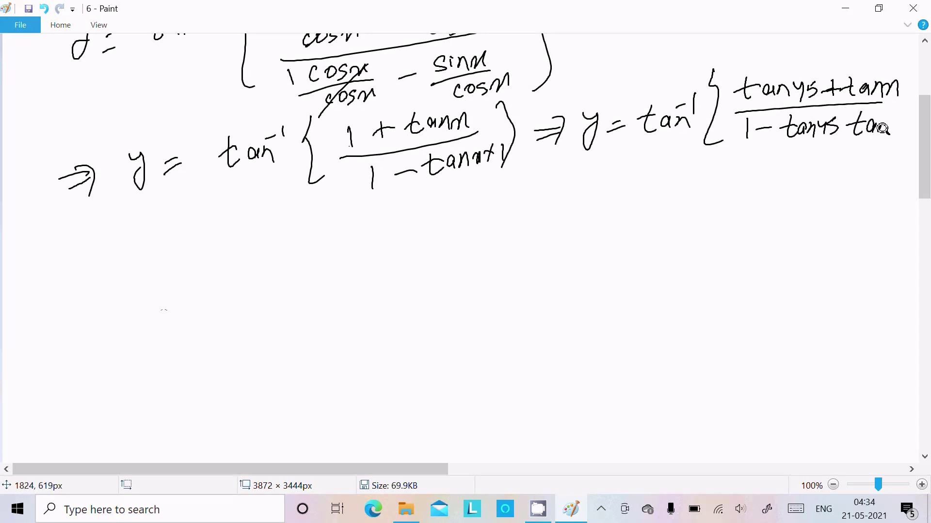
drag(900, 71, 904, 145)
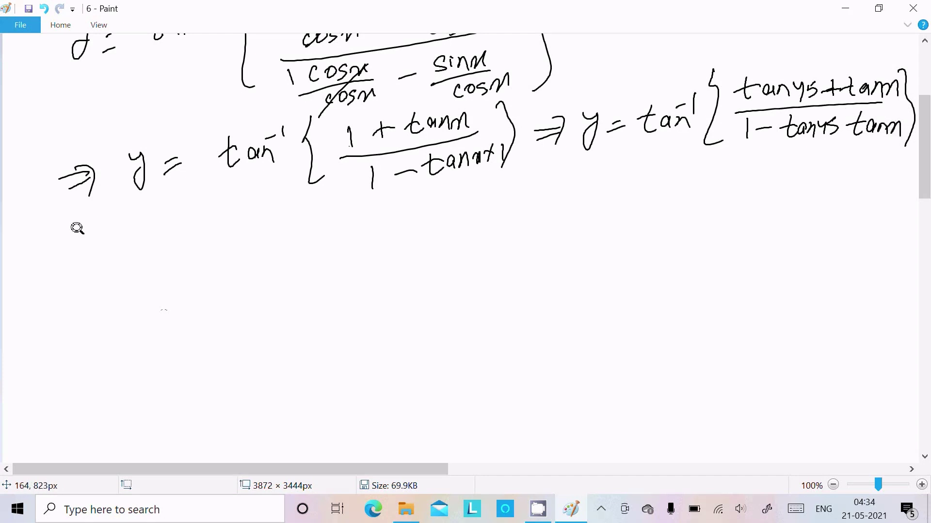
Write the next line ⇒ y = tan⁻¹{tan(π/4 + x)}
drag(74, 249, 92, 248)
drag(72, 264, 90, 267)
mouse_move(123, 233)
mouse_down()
mouse_move(137, 232)
mouse_move(130, 268)
mouse_move(164, 243)
mouse_up()
drag(153, 257, 172, 250)
drag(204, 218, 206, 242)
mouse_move(215, 233)
mouse_down()
mouse_move(194, 237)
mouse_move(249, 237)
mouse_move(246, 218)
mouse_move(251, 236)
mouse_up()
drag(275, 191, 286, 248)
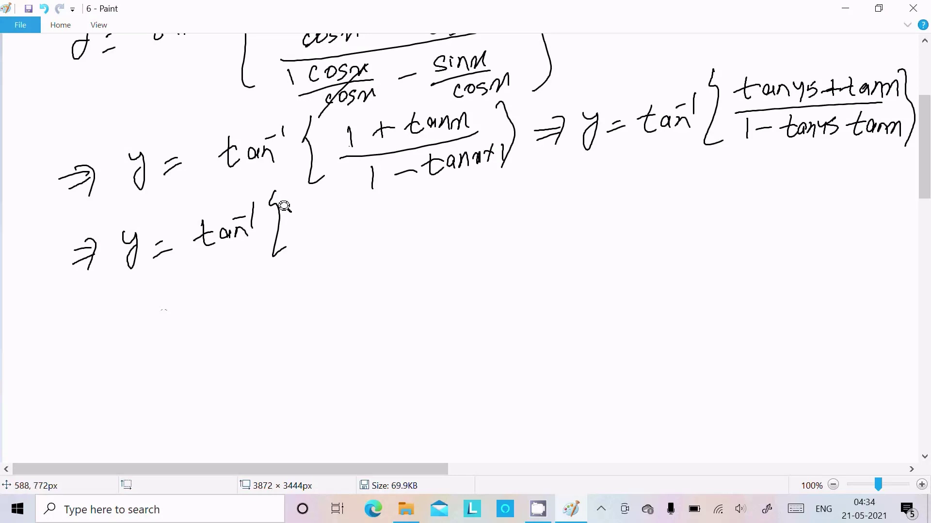
mouse_move(303, 201)
mouse_down()
mouse_move(299, 219)
mouse_move(353, 194)
mouse_move(384, 200)
mouse_move(406, 218)
mouse_move(442, 206)
mouse_move(452, 227)
mouse_up()
drag(474, 180, 483, 223)
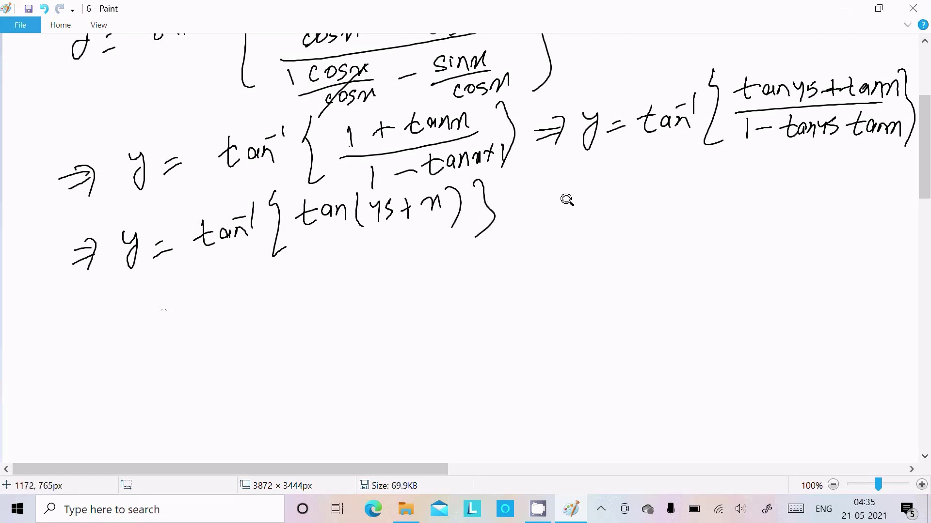
Continue with ⇒ y = tan⁻¹ tan(π/4 + x)
mouse_move(536, 208)
mouse_down()
mouse_move(555, 203)
mouse_move(553, 227)
mouse_up()
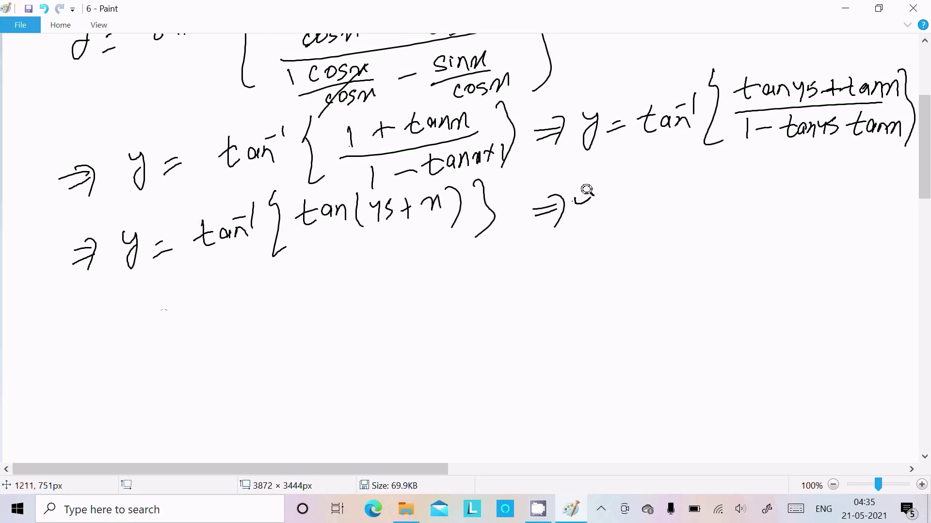
mouse_move(577, 199)
mouse_down()
mouse_move(576, 232)
mouse_move(617, 199)
mouse_up()
mouse_move(599, 216)
mouse_down()
mouse_move(648, 200)
mouse_move(644, 190)
mouse_move(654, 202)
mouse_move(682, 182)
mouse_move(724, 193)
mouse_move(732, 183)
mouse_move(739, 198)
mouse_move(772, 136)
mouse_move(770, 193)
mouse_move(778, 180)
mouse_move(781, 191)
mouse_move(825, 176)
mouse_up()
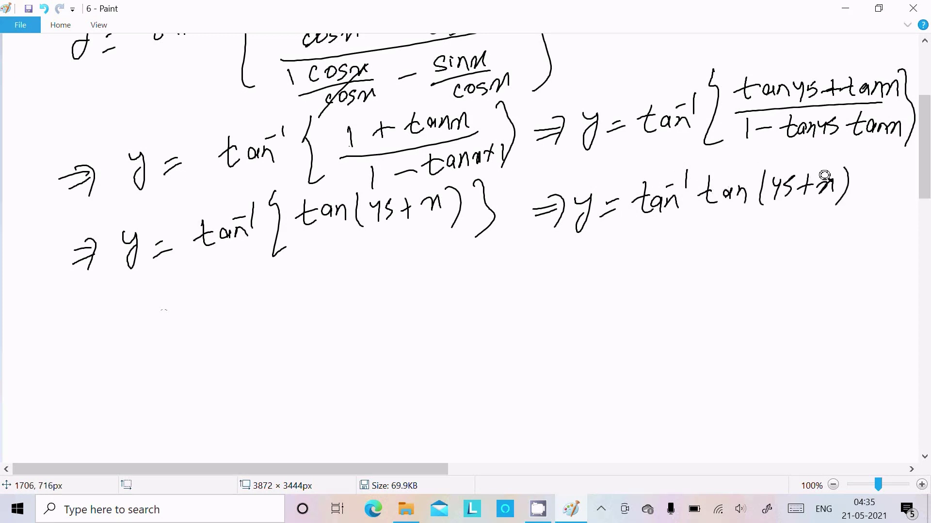
Tick the tan⁻¹(tan x) = x note and mark tan(π/4 + x) with a line
scroll(825, 172, up, 4)
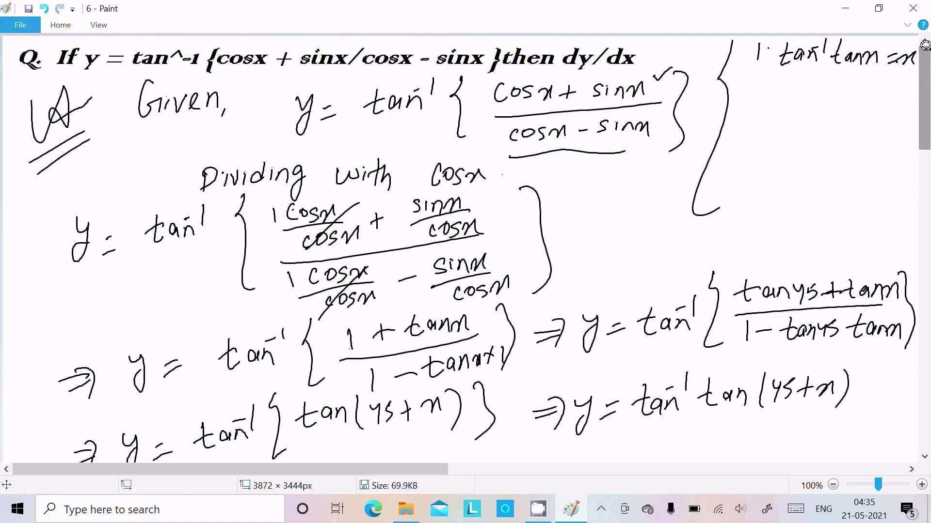
drag(793, 89, 841, 78)
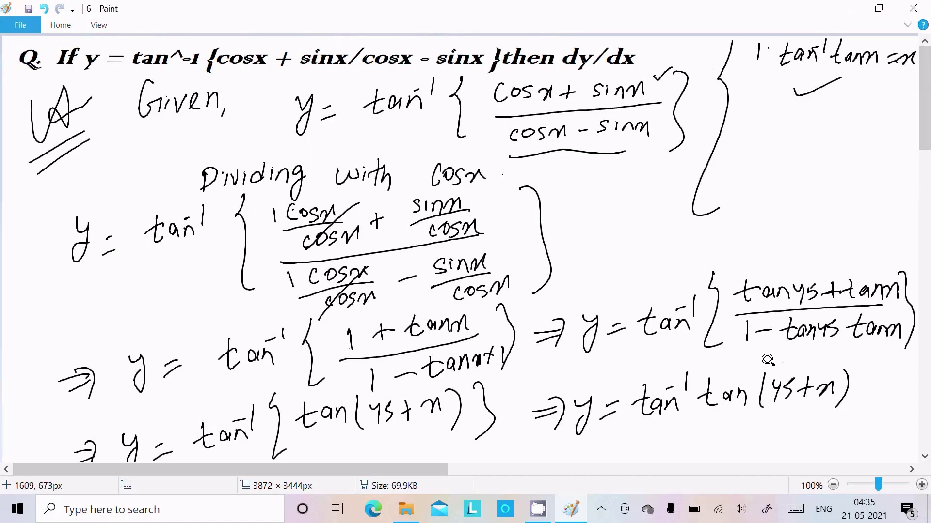
drag(750, 367, 836, 363)
Write y = π/4 + x below the working and start the next line with 'Now,'
scroll(830, 343, down, 4)
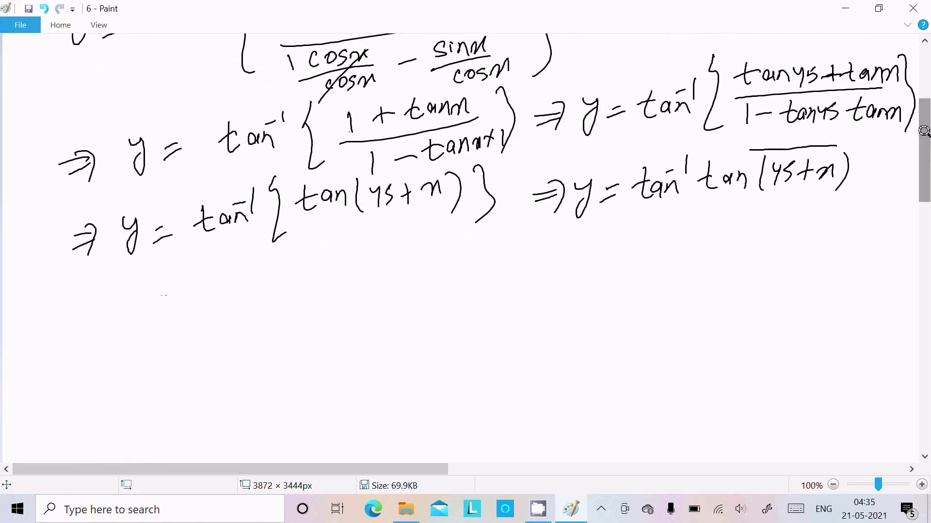
mouse_move(295, 272)
mouse_down()
mouse_move(313, 287)
mouse_move(303, 315)
mouse_up()
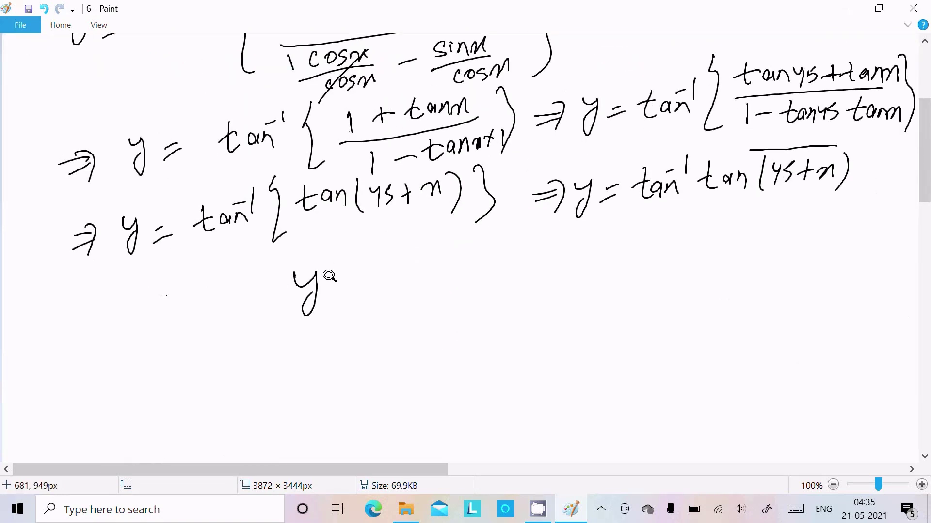
drag(334, 285, 345, 282)
drag(332, 293, 446, 274)
mouse_move(454, 282)
mouse_down()
mouse_move(462, 273)
mouse_move(475, 281)
mouse_up()
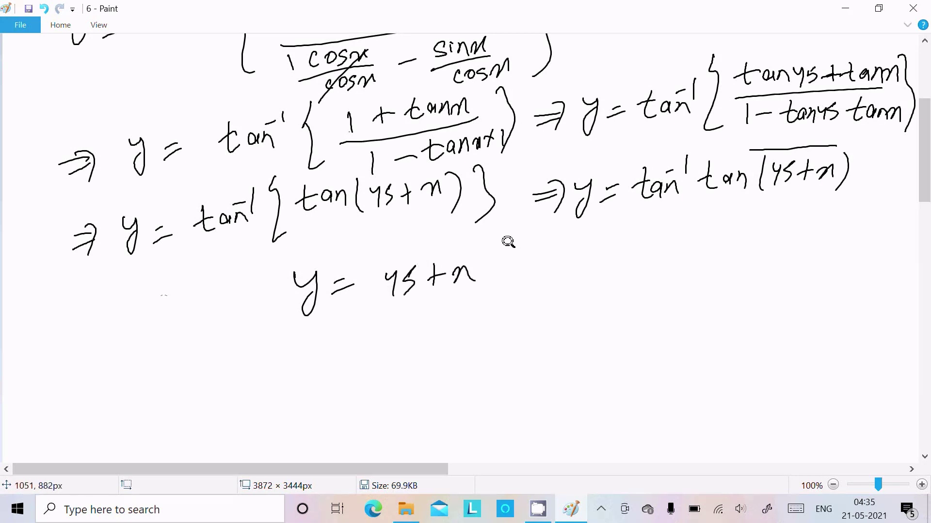
drag(925, 128, 925, 164)
mouse_move(119, 196)
mouse_down()
mouse_move(119, 223)
mouse_move(137, 191)
mouse_move(152, 202)
mouse_move(168, 195)
mouse_move(180, 224)
mouse_up()
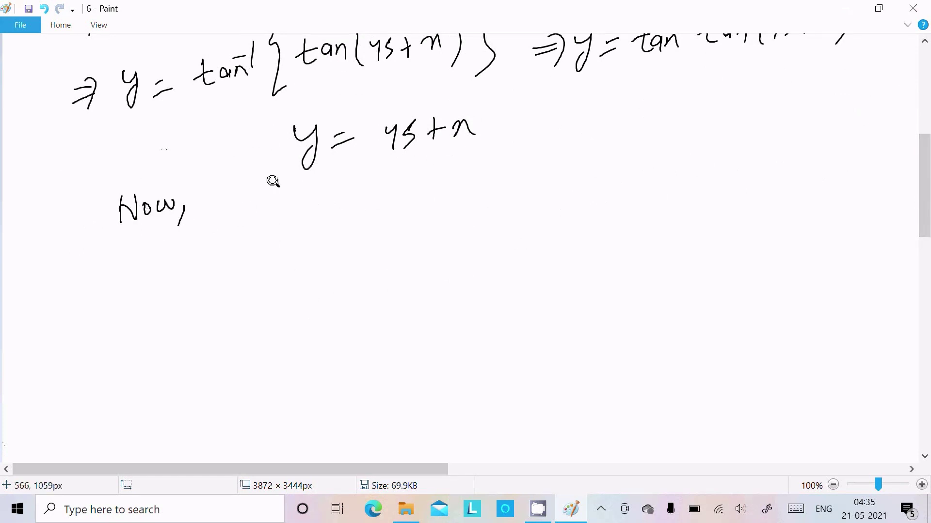
Write dy/dx = 0 + 1, undoing a mistaken plus sign along the way
mouse_move(279, 198)
mouse_down()
mouse_move(281, 185)
mouse_move(299, 192)
mouse_up()
mouse_move(262, 228)
mouse_down()
mouse_move(319, 210)
mouse_move(288, 240)
mouse_move(354, 206)
mouse_up()
drag(345, 201, 343, 223)
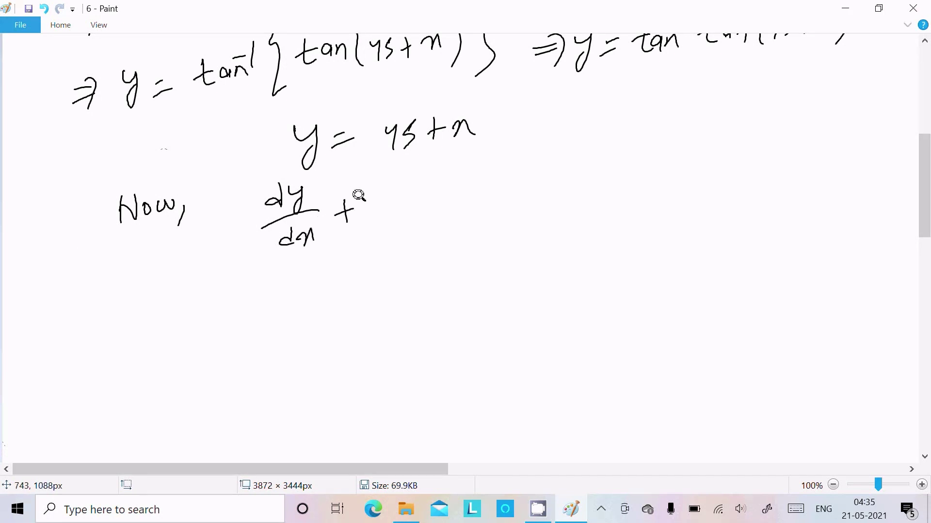
click(44, 9)
click(44, 9)
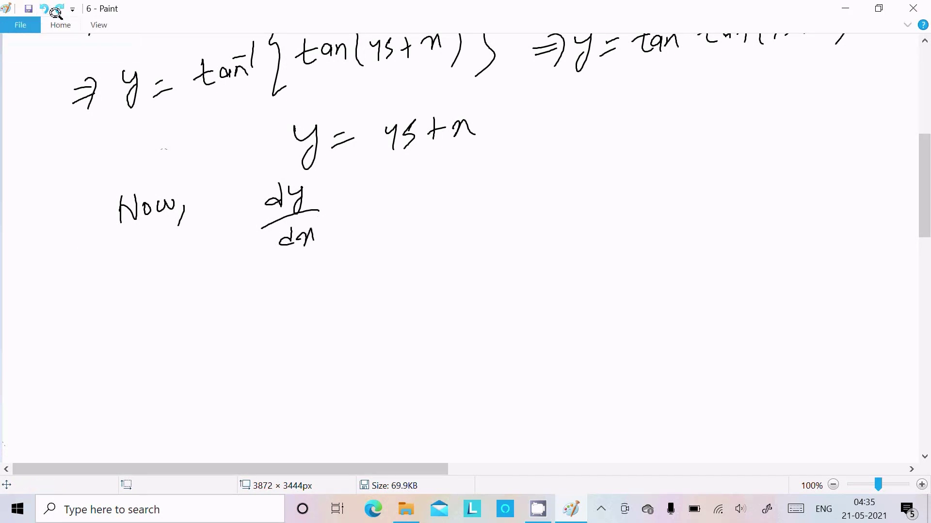
drag(349, 210, 368, 204)
mouse_move(348, 220)
mouse_down()
mouse_move(404, 191)
mouse_move(443, 201)
mouse_up()
mouse_move(430, 199)
mouse_down()
mouse_move(462, 178)
mouse_move(481, 201)
mouse_up()
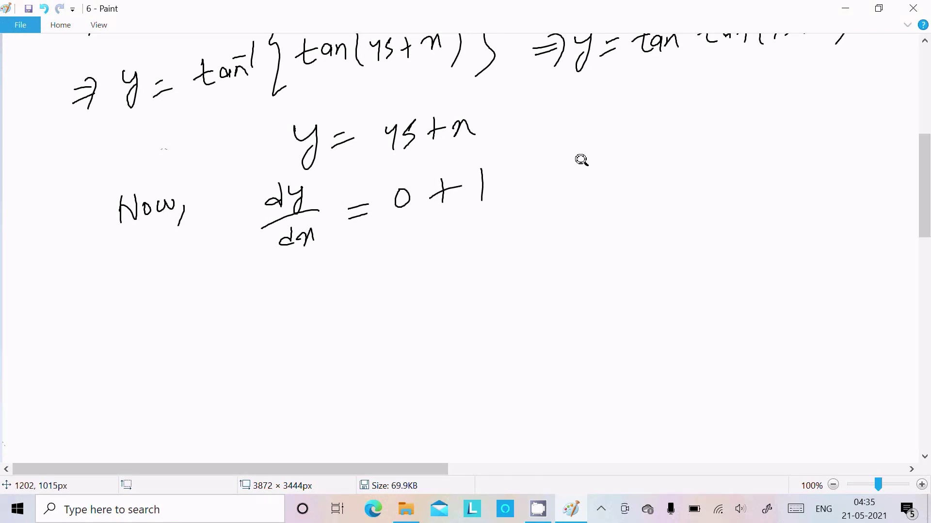
Write the final result dy/dx = 1 to the right
mouse_move(638, 159)
mouse_down()
mouse_move(643, 169)
mouse_move(658, 155)
mouse_move(655, 180)
mouse_up()
drag(614, 190, 677, 174)
drag(633, 191, 642, 203)
mouse_move(644, 193)
mouse_down()
mouse_move(652, 209)
mouse_move(671, 190)
mouse_up()
drag(694, 178, 711, 180)
drag(732, 157, 731, 177)
drag(603, 141, 596, 233)
Box dy/dx = 1 and add a double-underlined answer mark beside it
mouse_move(600, 141)
mouse_down()
mouse_move(691, 114)
mouse_move(751, 201)
mouse_up()
drag(593, 236, 744, 204)
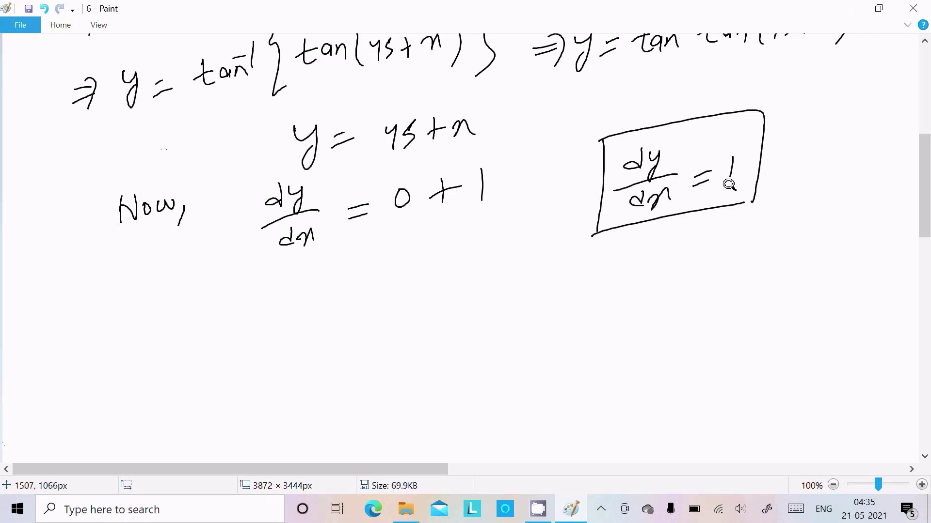
mouse_move(785, 156)
mouse_down()
mouse_move(825, 141)
mouse_move(862, 145)
mouse_up()
mouse_move(775, 198)
mouse_down()
mouse_move(845, 175)
mouse_move(860, 183)
mouse_up()
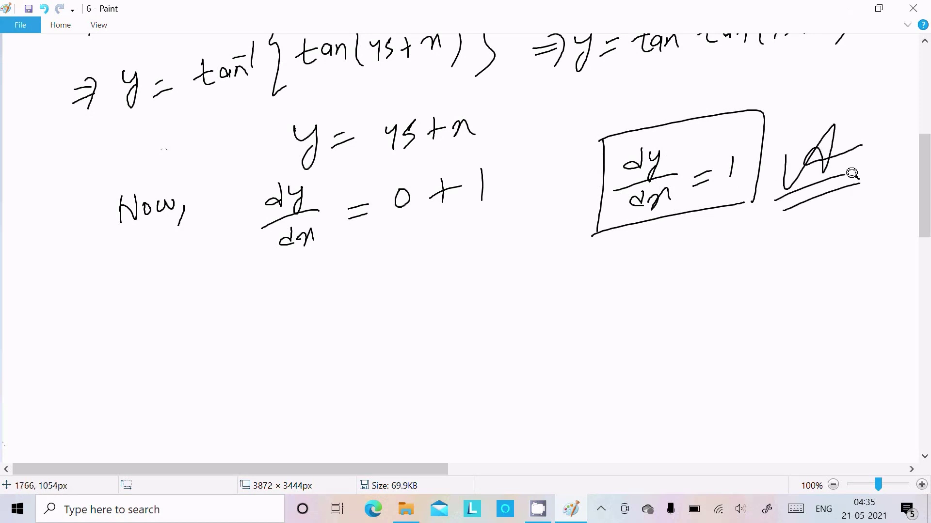
drag(924, 160, 924, 71)
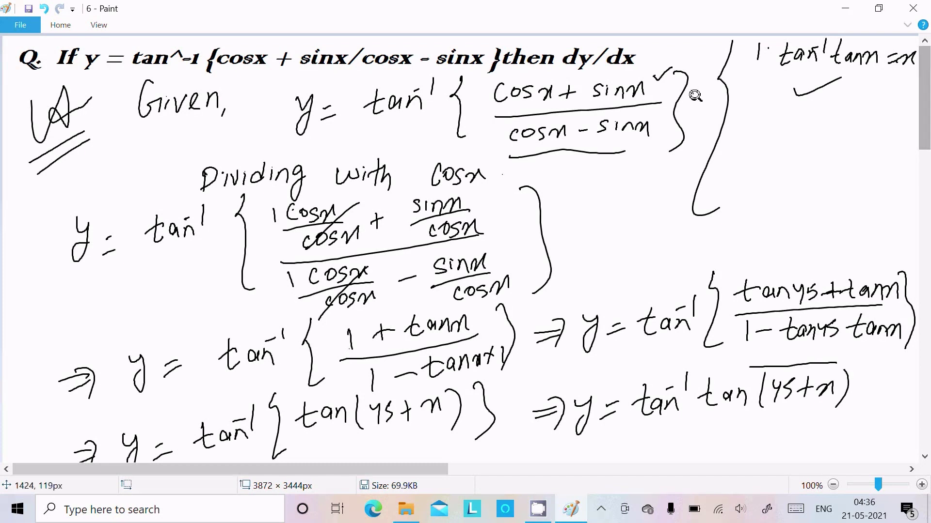
Extend the tick and add /cos x to both numerator and denominator of the given fraction
mouse_move(688, 99)
mouse_down()
mouse_move(721, 79)
mouse_move(724, 101)
mouse_up()
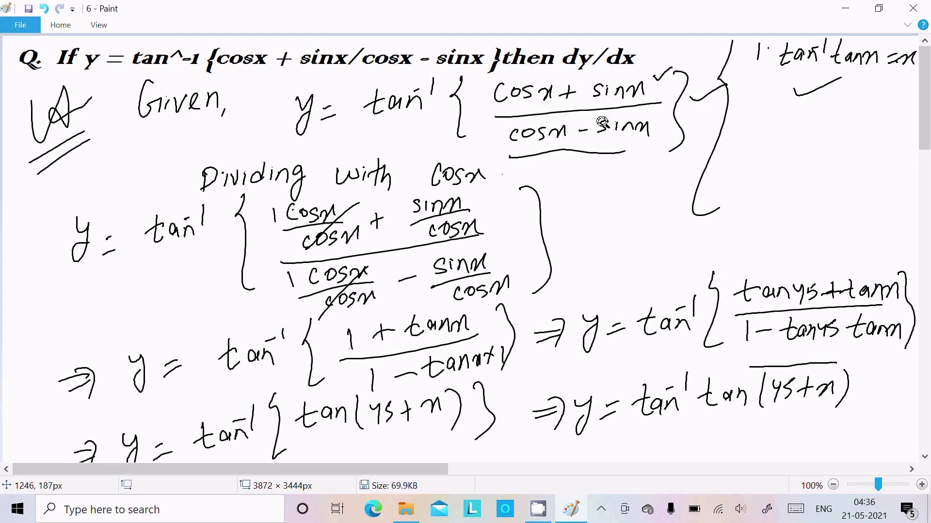
mouse_move(667, 71)
mouse_down()
mouse_move(649, 99)
mouse_move(675, 83)
mouse_move(687, 96)
mouse_up()
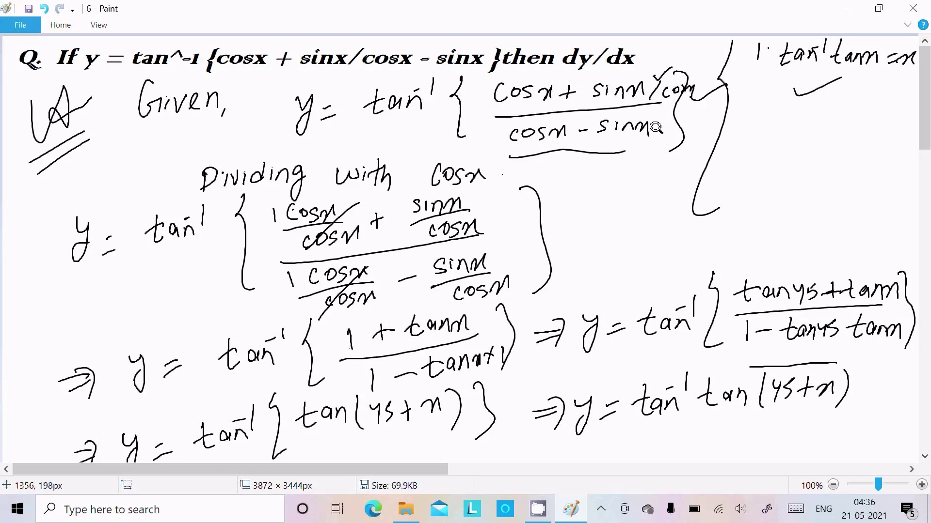
mouse_move(660, 124)
mouse_down()
mouse_move(686, 130)
mouse_move(676, 110)
mouse_move(662, 127)
mouse_move(689, 114)
mouse_move(693, 103)
mouse_move(666, 97)
mouse_move(691, 80)
mouse_up()
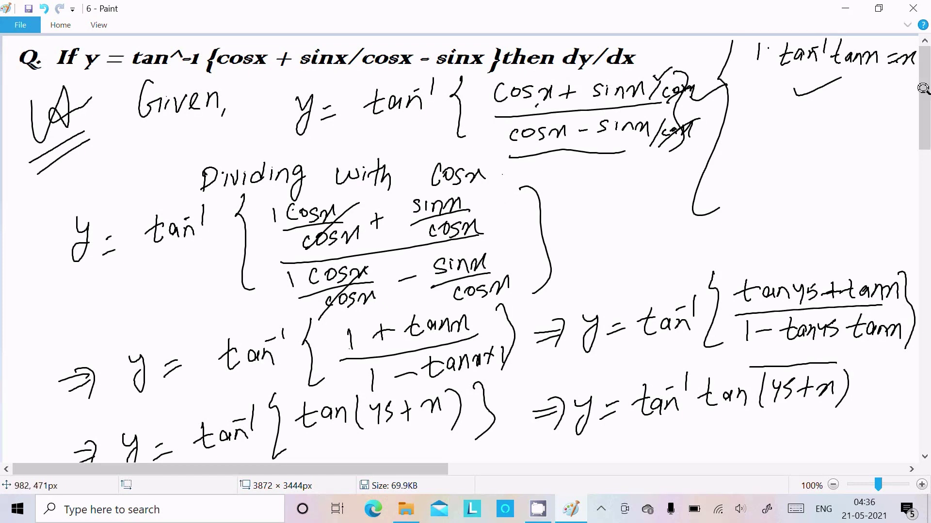
Note tan(A+B) = (tanA + tanB)/(1 − tanA tanB) at top right and tick the matching tan terms
scroll(923, 89, down, 3)
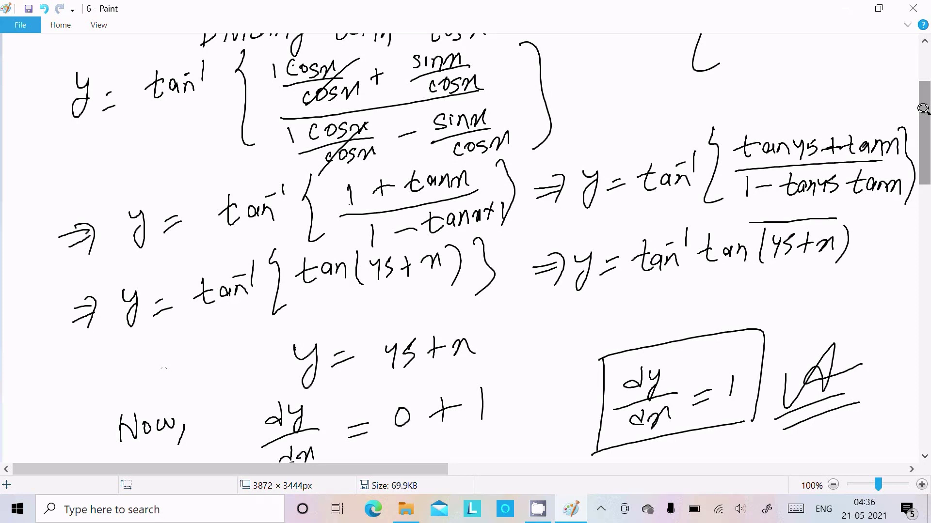
mouse_move(751, 39)
mouse_down()
mouse_move(747, 62)
mouse_move(736, 55)
mouse_move(753, 51)
mouse_move(776, 68)
mouse_up()
mouse_move(777, 45)
mouse_down()
mouse_move(811, 57)
mouse_move(818, 45)
mouse_move(813, 57)
mouse_move(818, 45)
mouse_move(855, 54)
mouse_move(893, 41)
mouse_move(895, 54)
mouse_move(917, 57)
mouse_up()
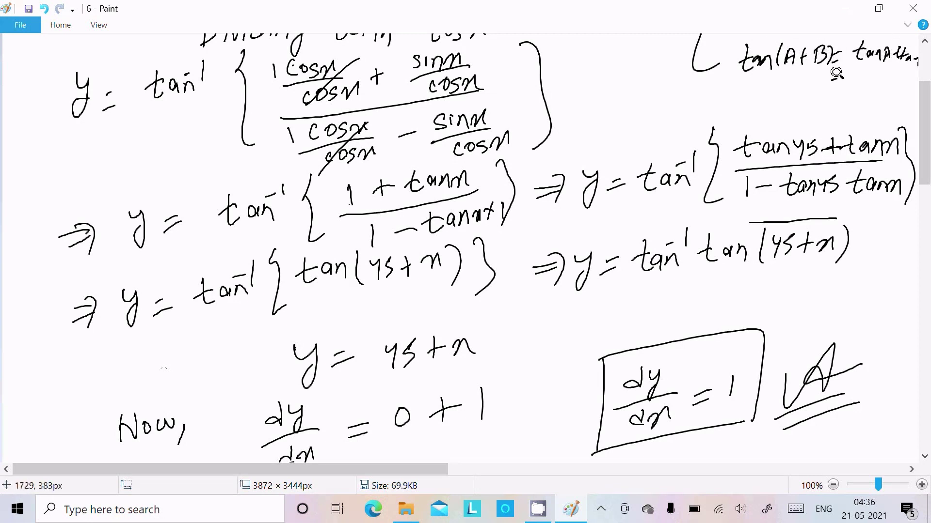
drag(830, 79, 907, 69)
drag(834, 84, 835, 97)
mouse_move(840, 92)
mouse_down()
mouse_move(851, 84)
mouse_move(914, 89)
mouse_up()
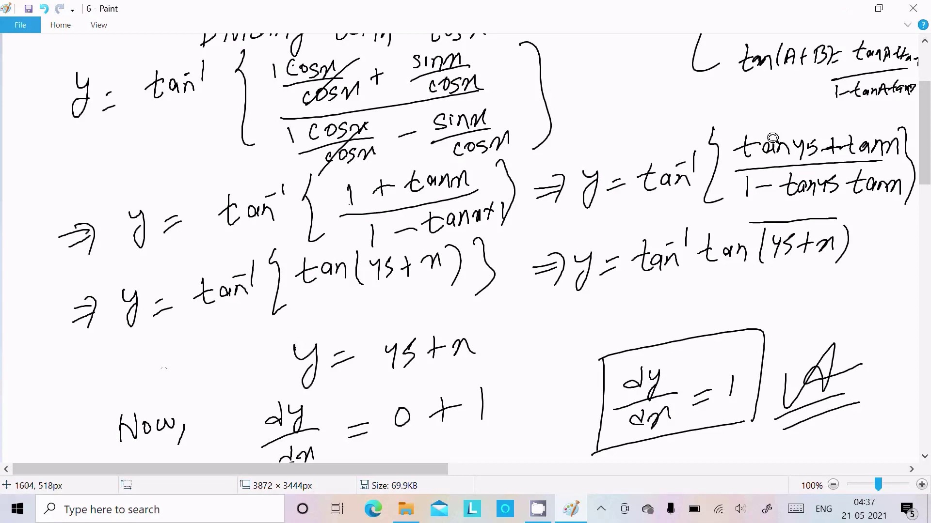
drag(762, 124, 810, 111)
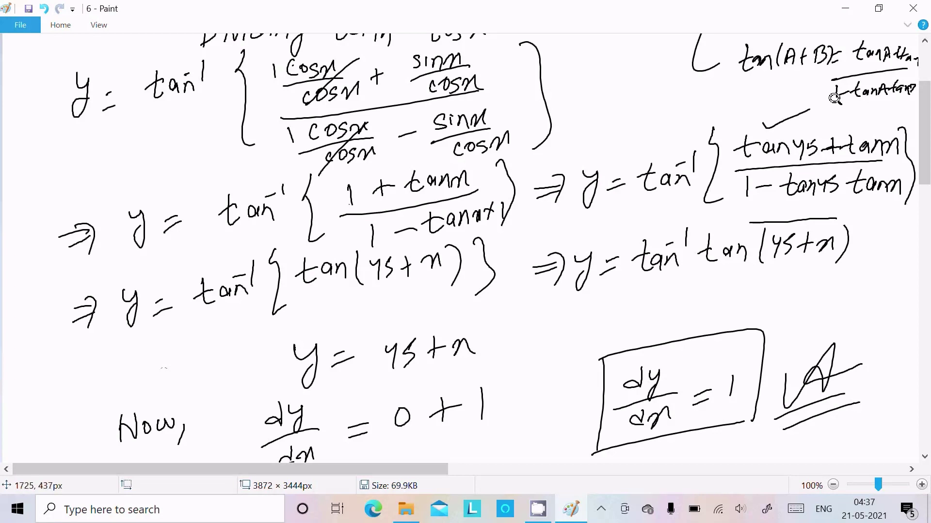
drag(857, 127, 895, 116)
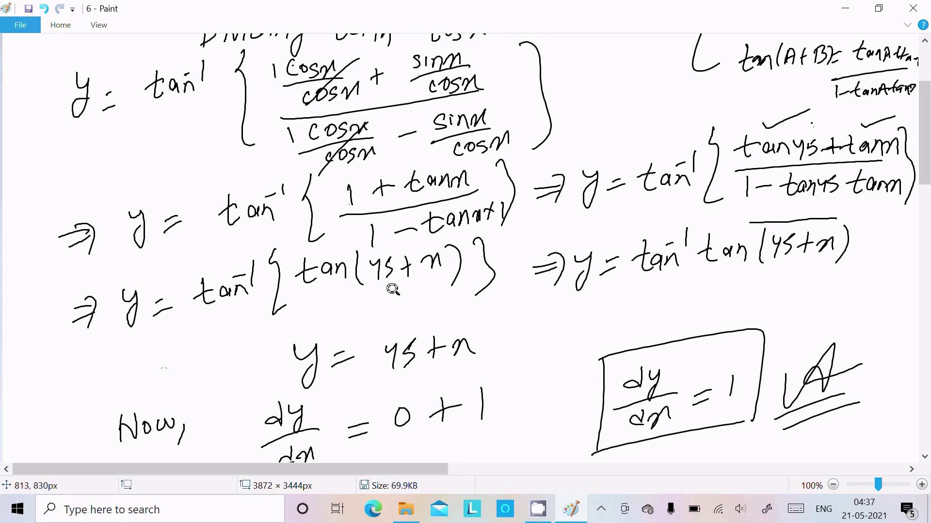
Underline tan⁻¹tan in y = tan⁻¹ tan(π/4 + x) and return to the question at the top
scroll(393, 289, down, 3)
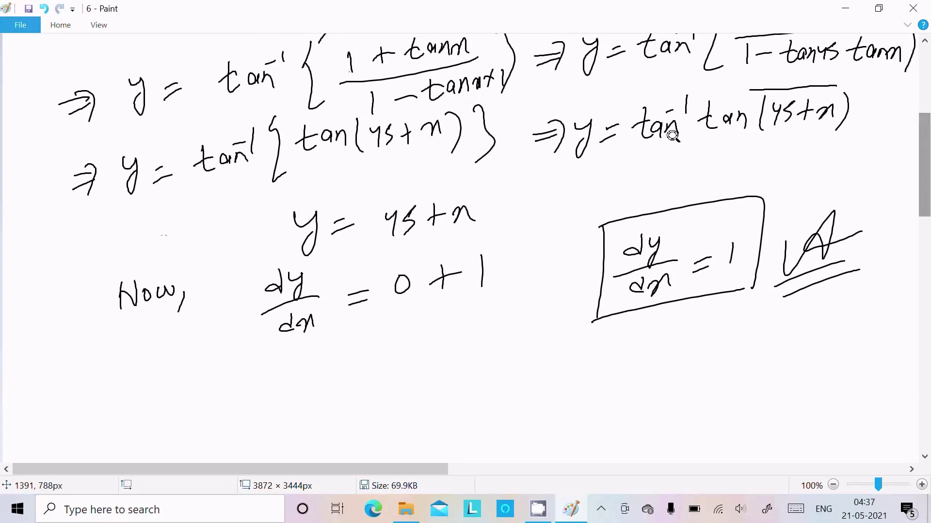
drag(672, 144, 739, 134)
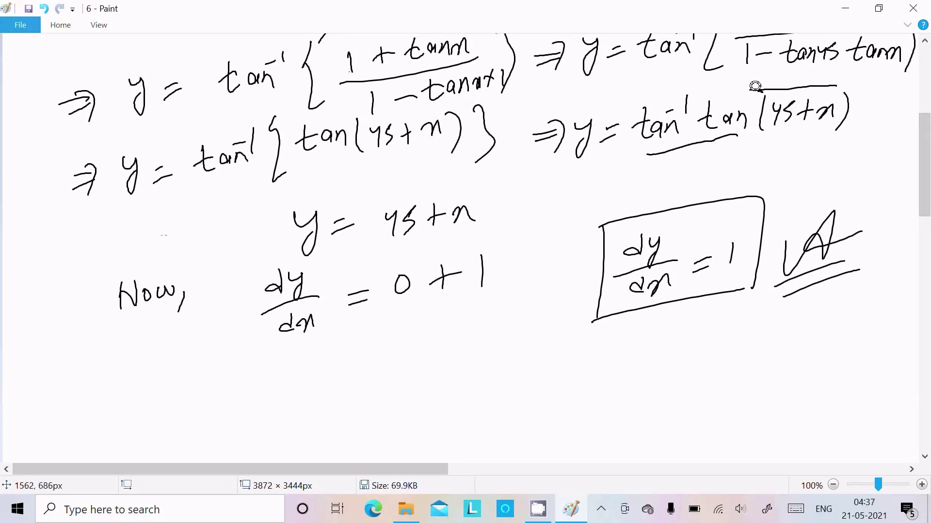
drag(756, 86, 821, 76)
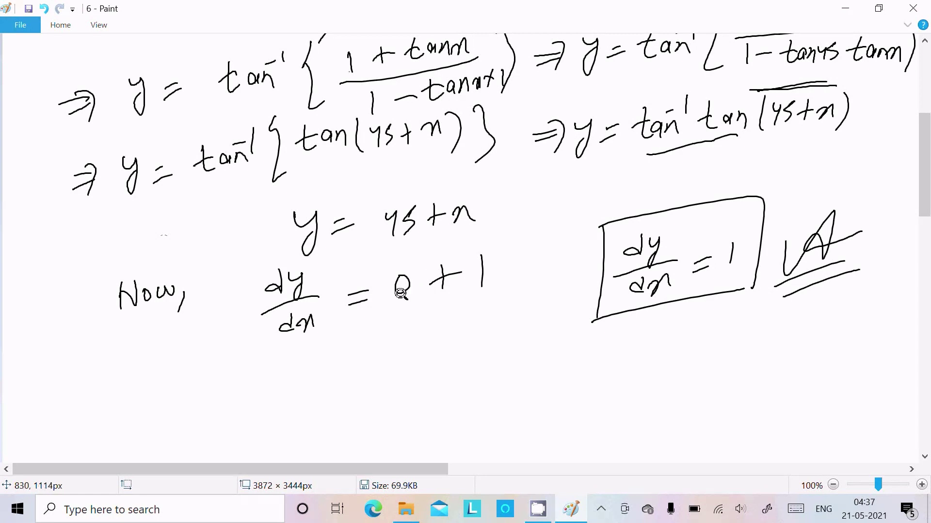
click(922, 91)
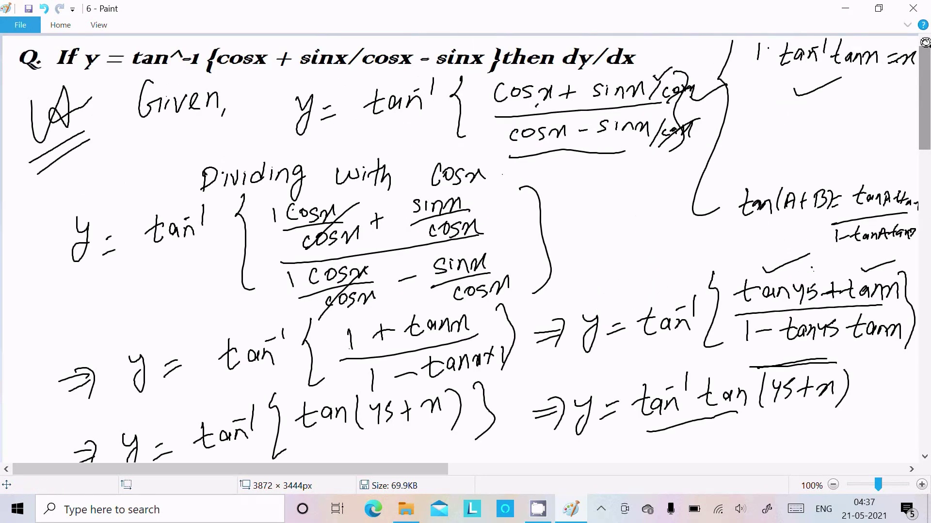